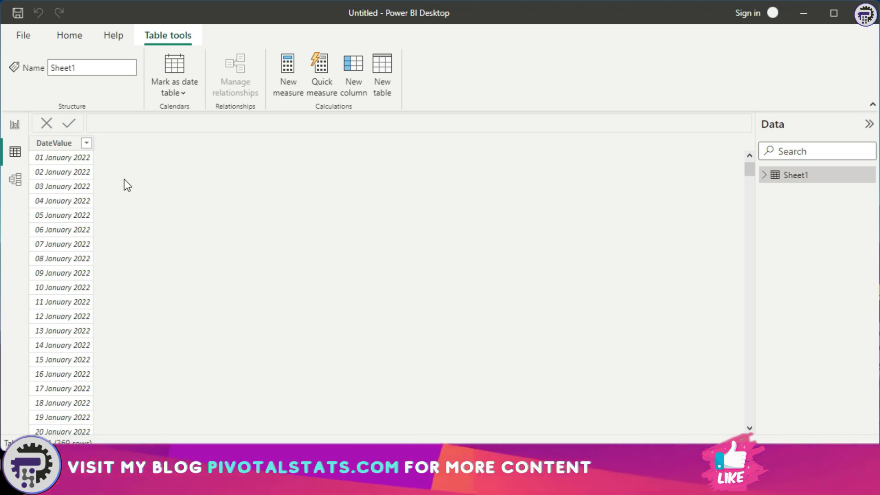
# Step: Scroll down through Sheet1's DateValue rows from 01 January 2022 and back up to the top
pyautogui.moveTo(750, 176); pyautogui.dragTo(749, 415)
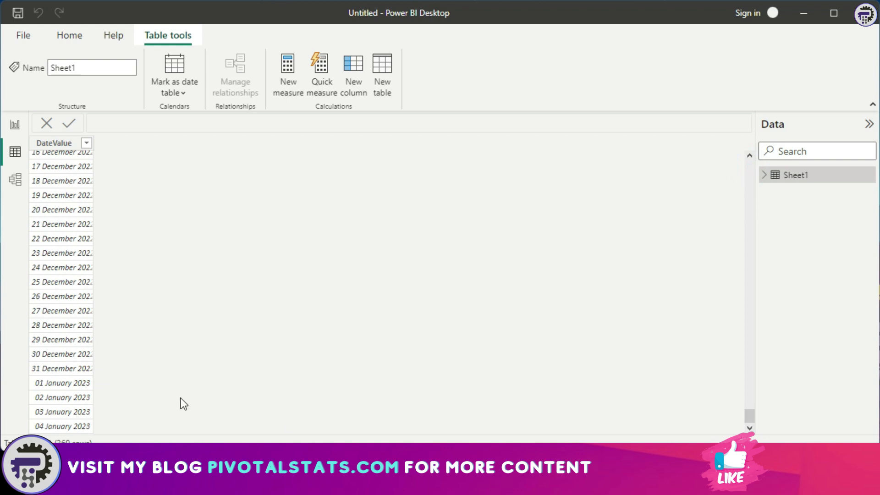
pyautogui.moveTo(750, 415); pyautogui.dragTo(739, 123)
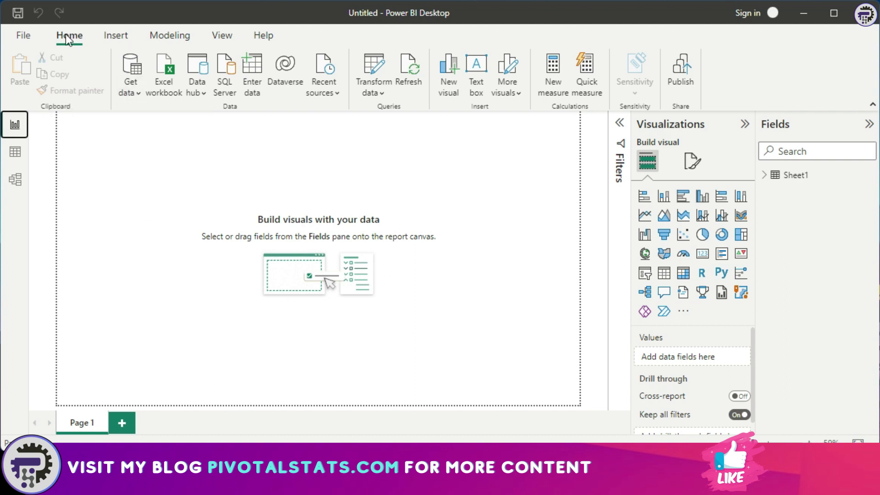
# Step: Create a new blank query, Query1, and place the cursor in its empty formula bar
pyautogui.click(137, 92)
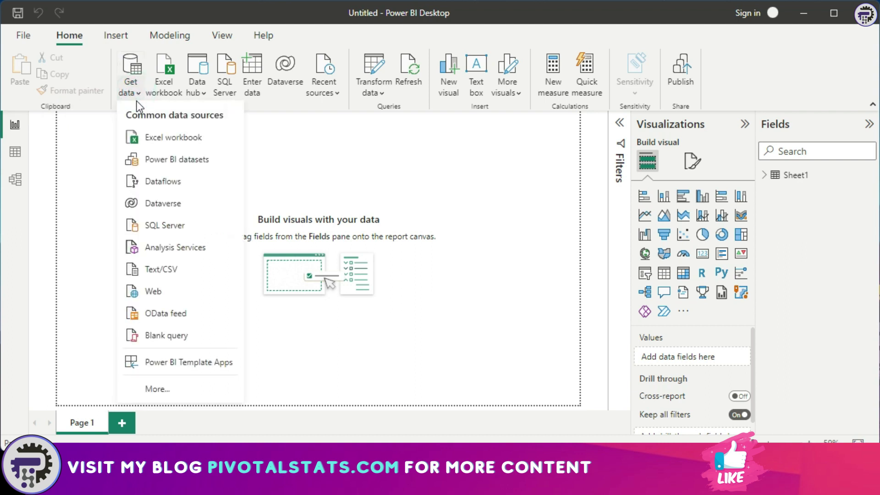
pyautogui.click(181, 338)
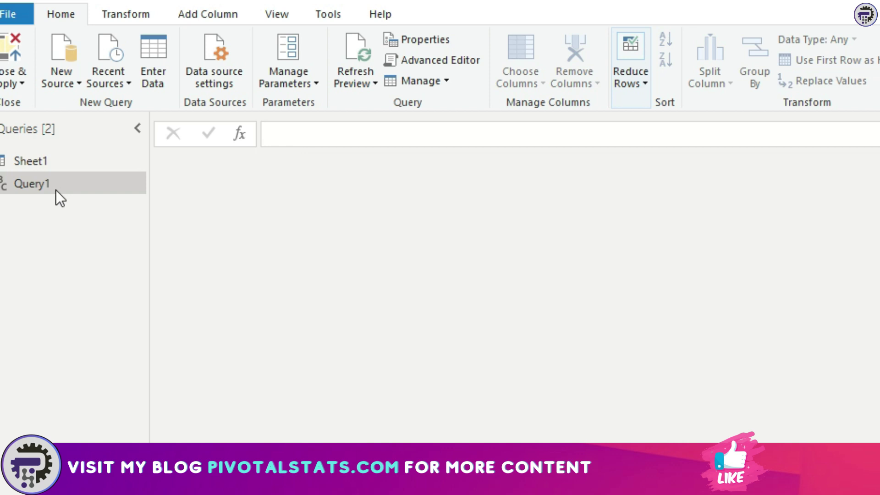
pyautogui.click(294, 134)
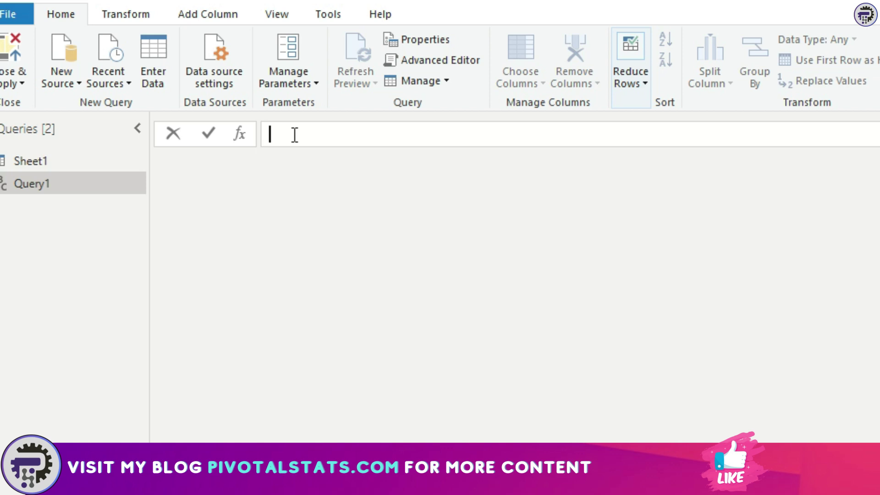
# Step: Enter the formula =#date(2022,1,1) in Query1's formula bar and confirm it
pyautogui.write('=#date(')
pyautogui.write('2022,1,1')
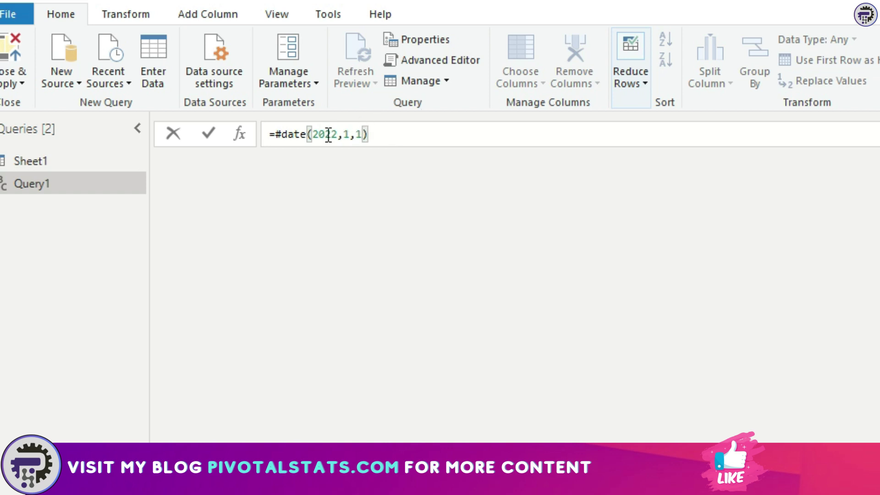
pyautogui.click(388, 138)
# Step: Commit the 01-01-2022 date, add a new step, and delete its Source reference, leaving '='
pyautogui.press('Return')
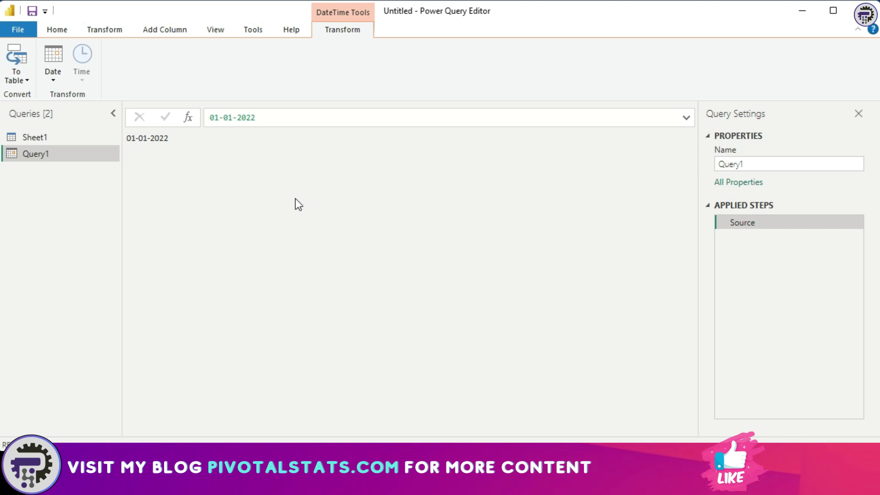
pyautogui.click(188, 120)
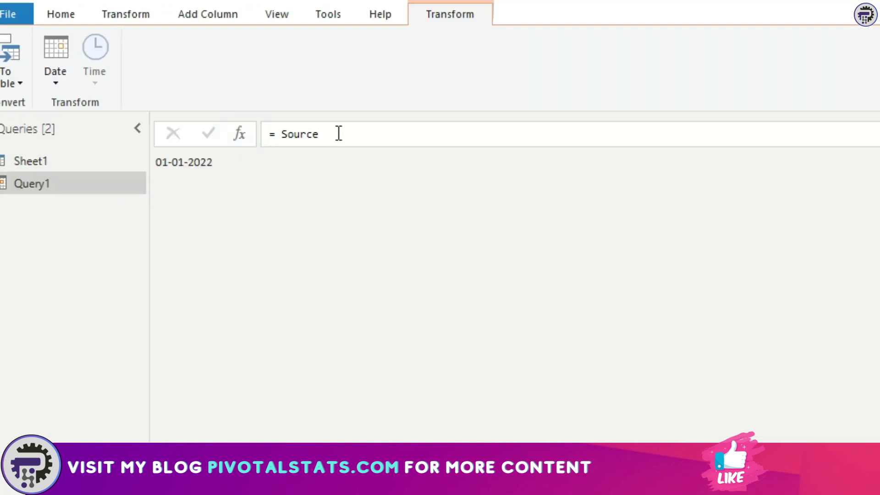
pyautogui.doubleClick(260, 117)
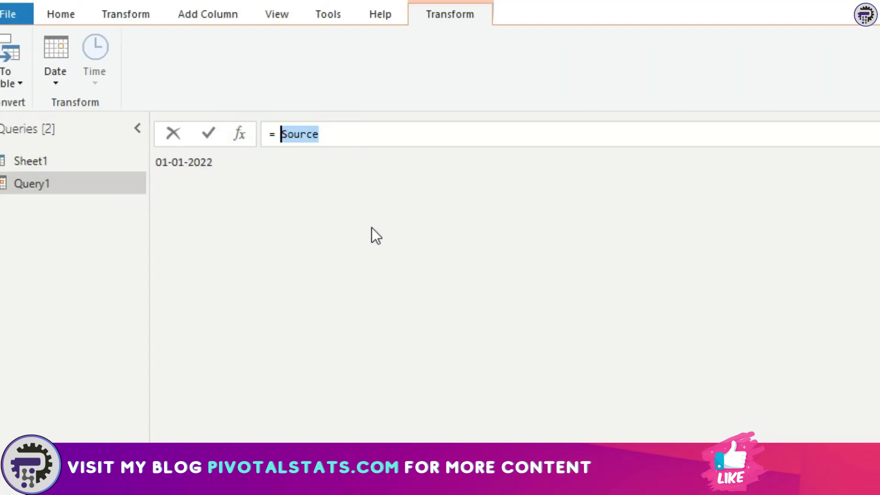
pyautogui.press('BackSpace')
pyautogui.press('BackSpace')
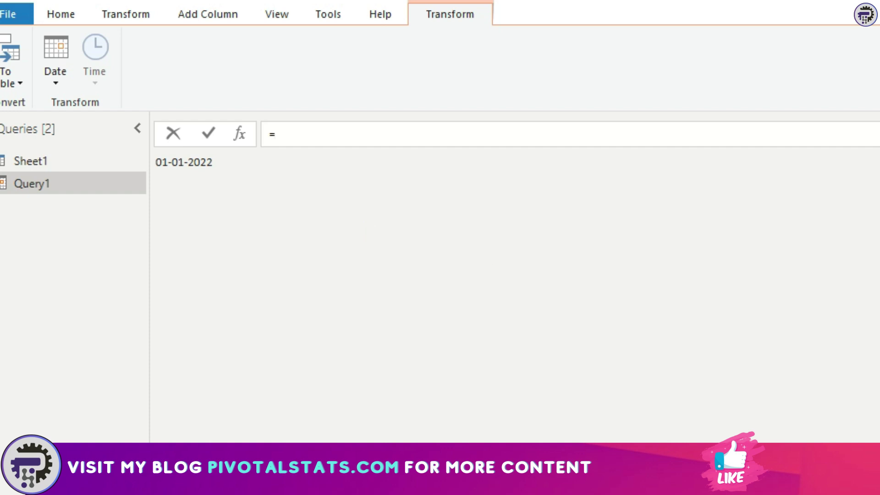
# Step: Begin the formula as List.Dates(Source, Number.From(DateTime.LocalNow ..
pyautogui.write('List')
pyautogui.press('Tab')
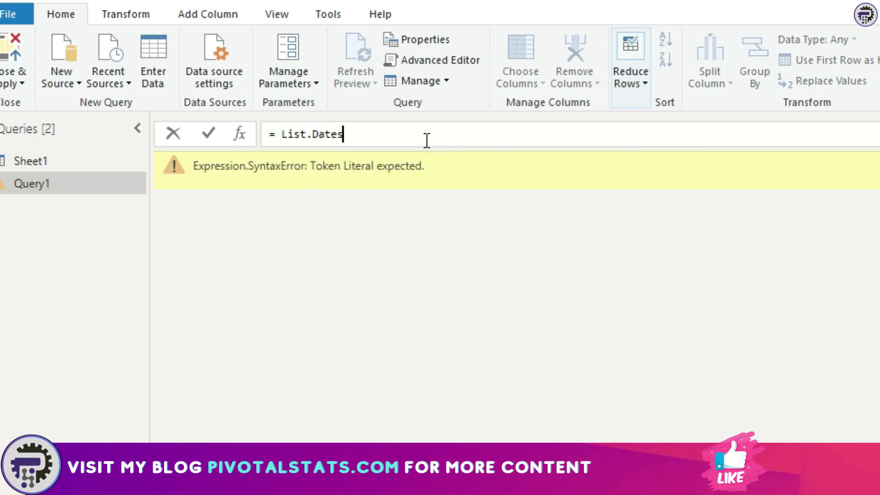
pyautogui.write('(')
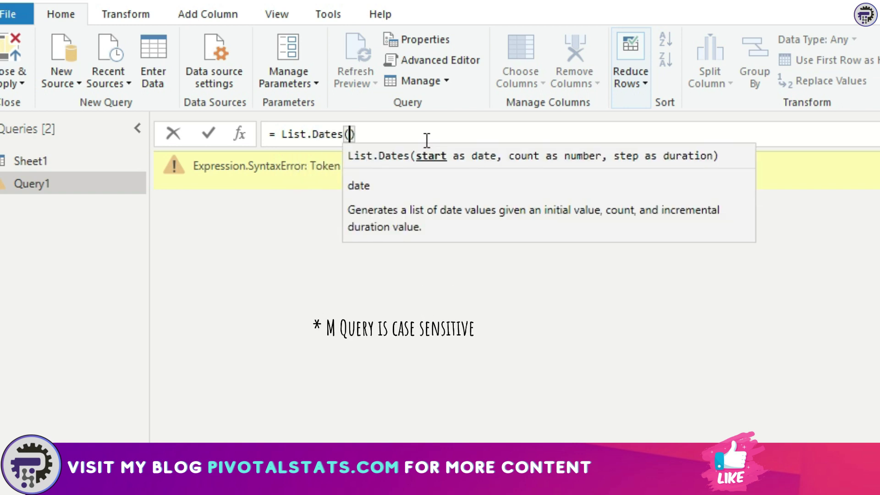
pyautogui.write('sou')
pyautogui.press('Tab')
pyautogui.write(',')
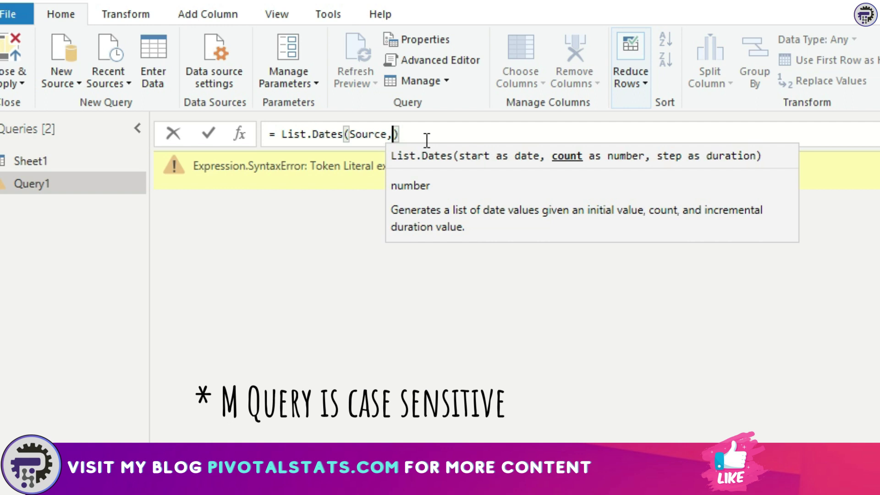
pyautogui.write(' number')
pyautogui.press('Tab')
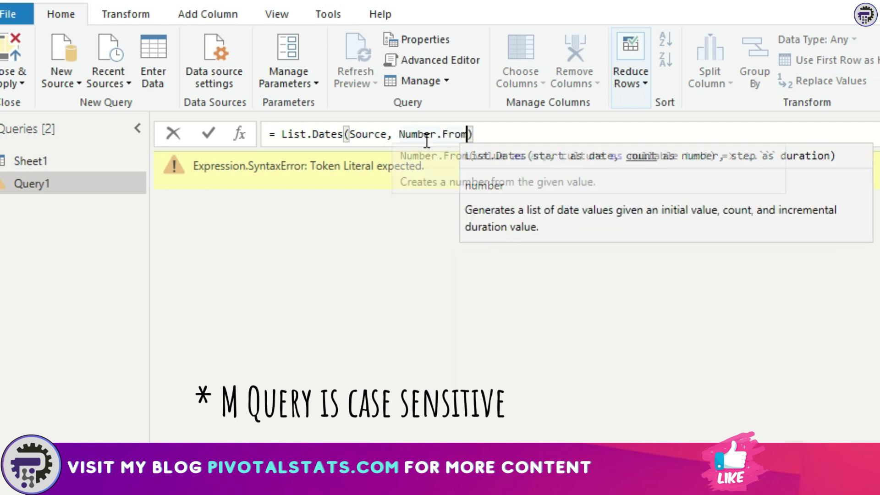
pyautogui.write('(datetim')
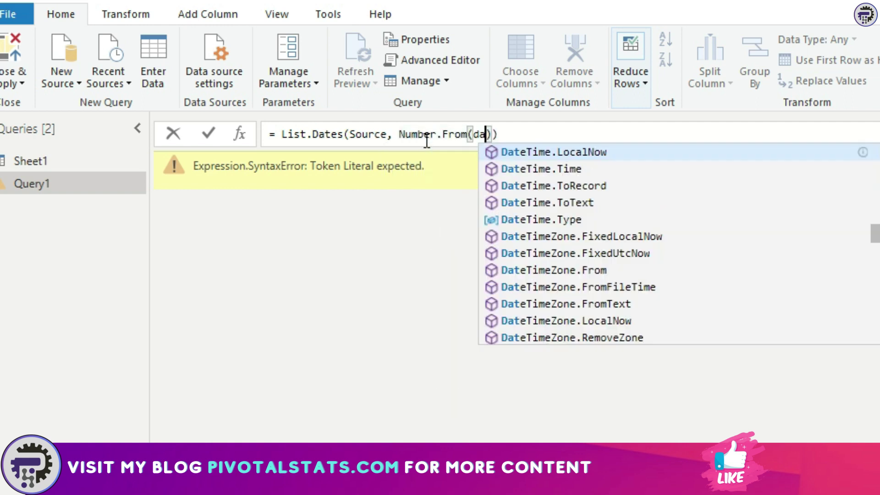
pyautogui.press('Tab')
# Step: Subtract Number.From(Source) for the count, add a #duration(1,0,0,0) step, and commit the formula
pyautogui.write('()) - ')
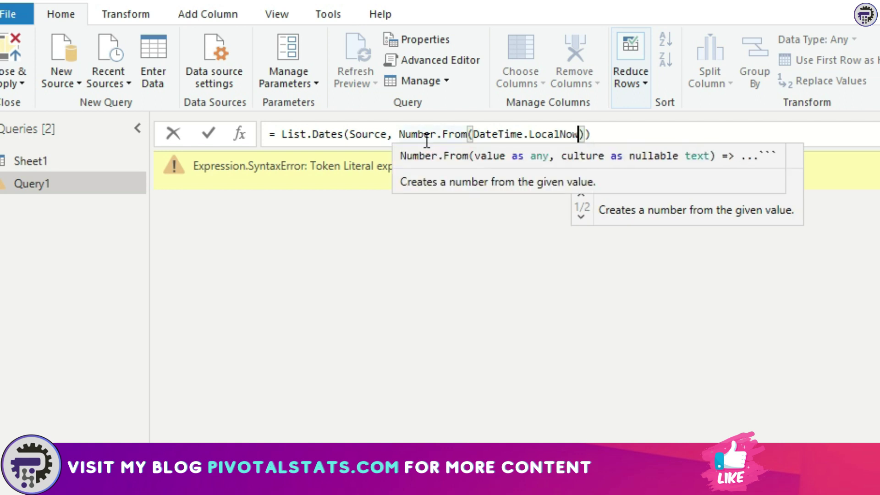
pyautogui.write('numb)')
pyautogui.press('Tab')
pyautogui.write('(sou')
pyautogui.press('Tab')
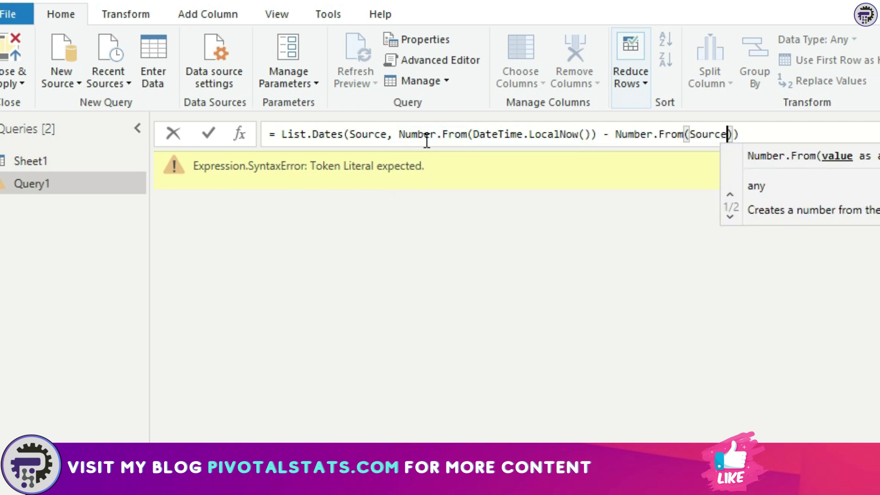
pyautogui.write('),')
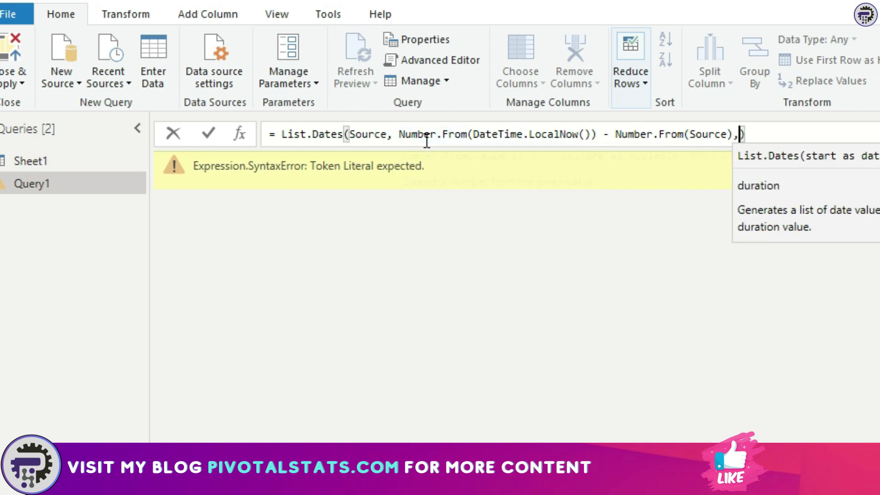
pyautogui.write(' #du')
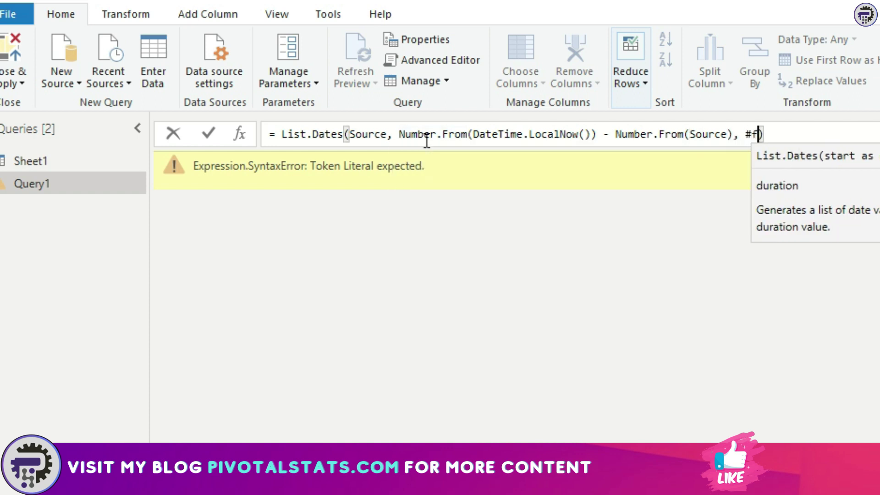
pyautogui.write('ration (')
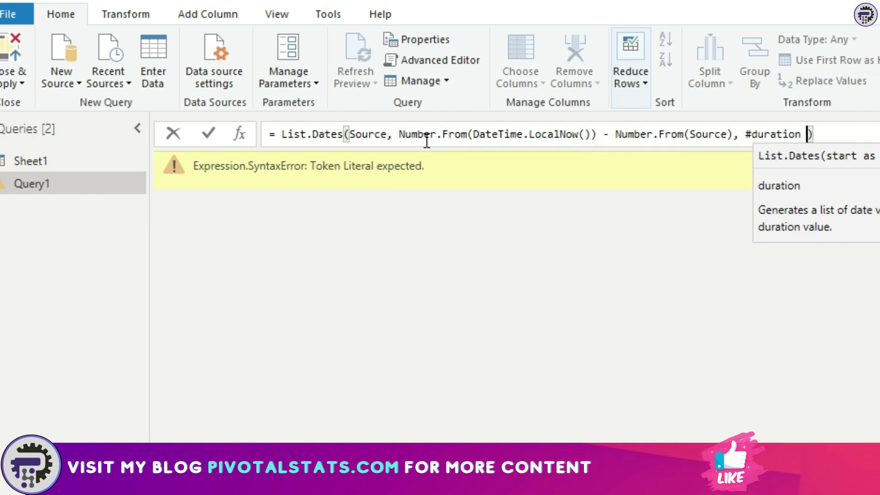
pyautogui.write('1,0')
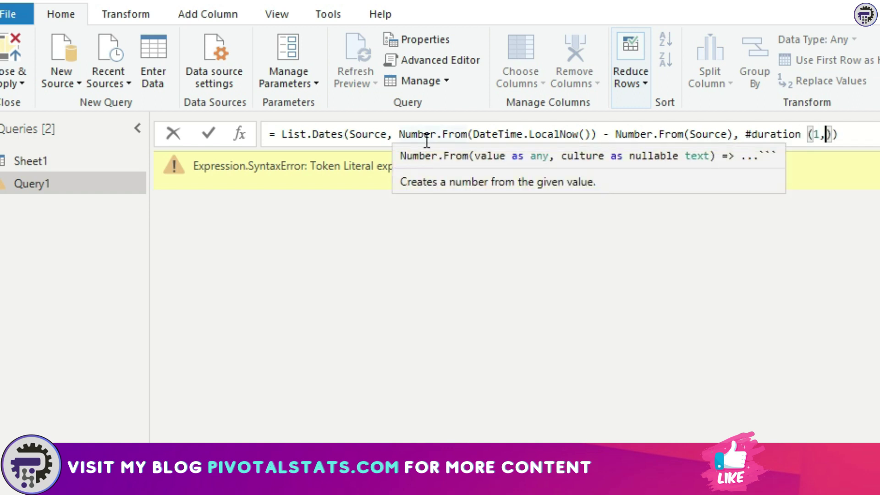
pyautogui.write(',0,0')
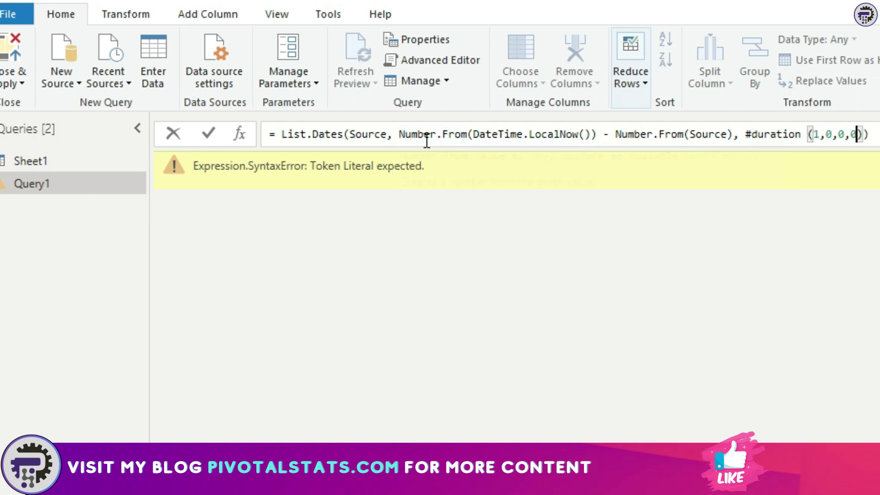
pyautogui.press('Return')
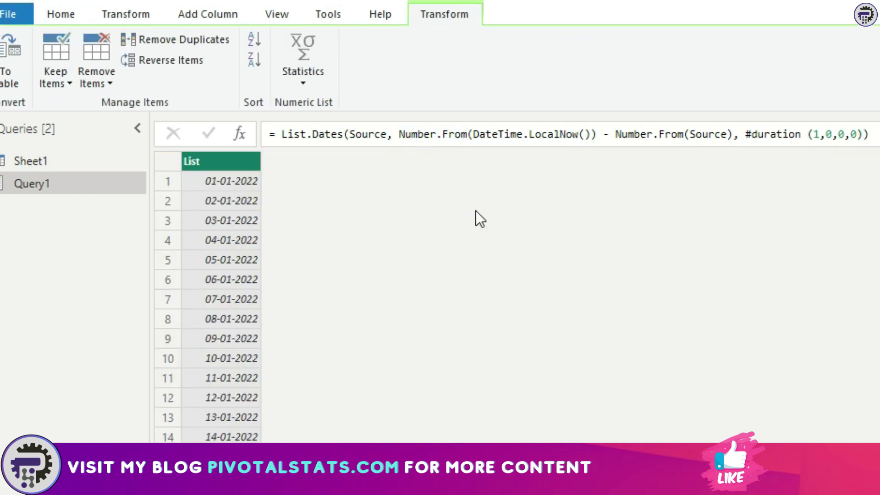
pyautogui.click(875, 173)
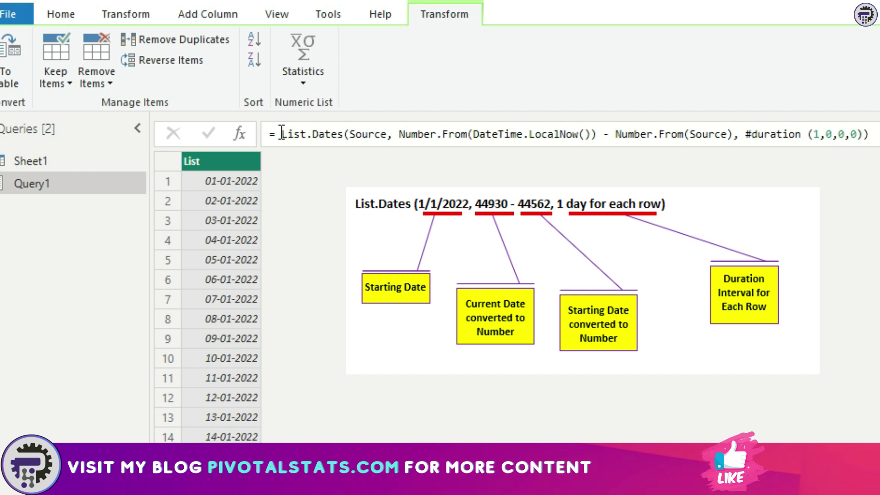
pyautogui.moveTo(282, 134); pyautogui.dragTo(752, 135)
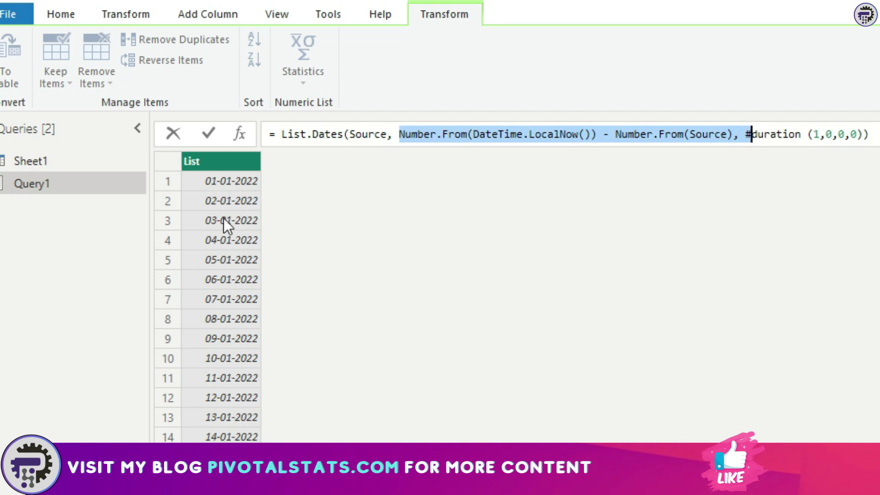
pyautogui.click(820, 135)
pyautogui.click(819, 136)
pyautogui.click(814, 137)
pyautogui.write('2')
pyautogui.press('Return')
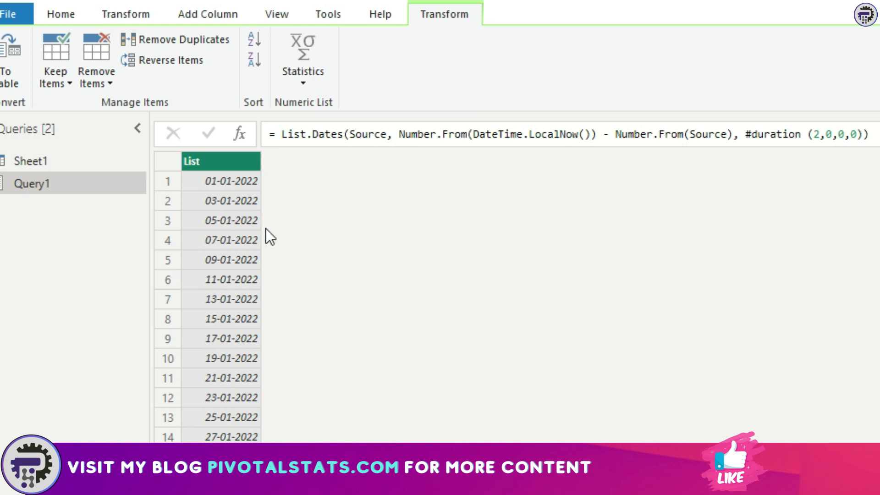
pyautogui.click(818, 137)
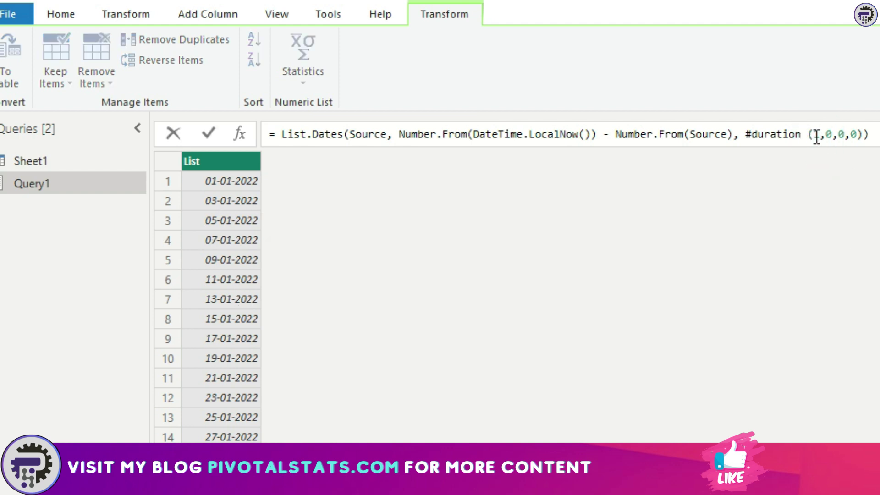
pyautogui.press('BackSpace')
pyautogui.write('1')
pyautogui.press('Return')
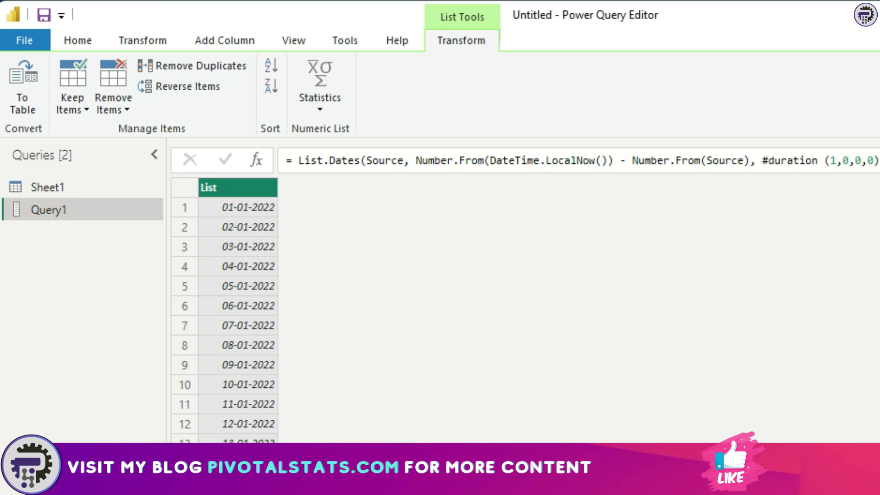
# Step: Convert Query1's date list into a table with default settings, giving the dates in Column1
pyautogui.click(2, 213)
pyautogui.click(35, 100)
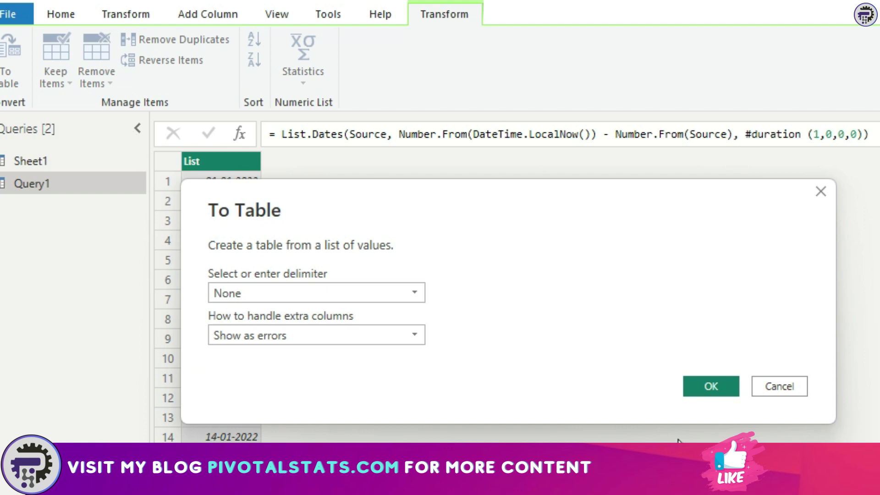
pyautogui.click(708, 387)
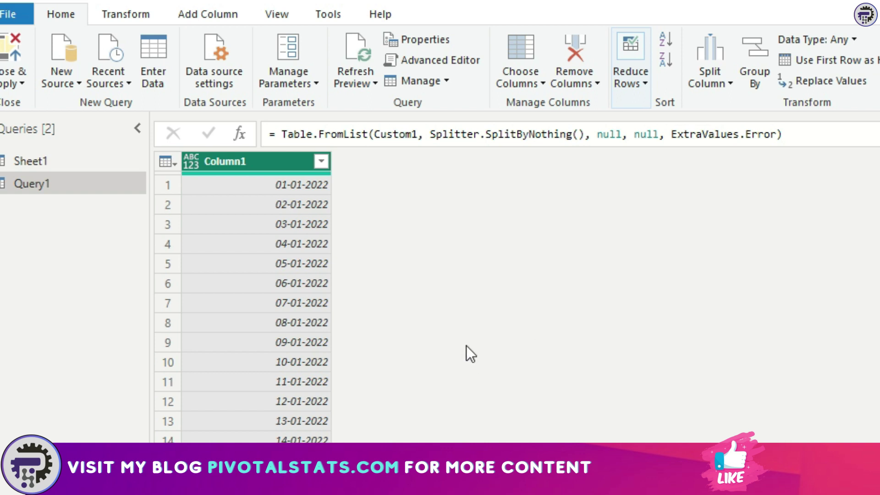
pyautogui.scroll(-14, 500, 339)
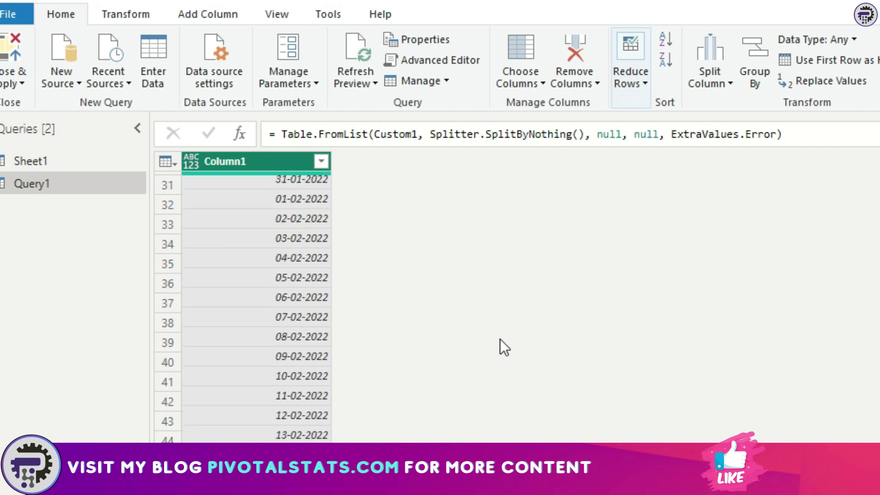
pyautogui.scroll(-12, 500, 339)
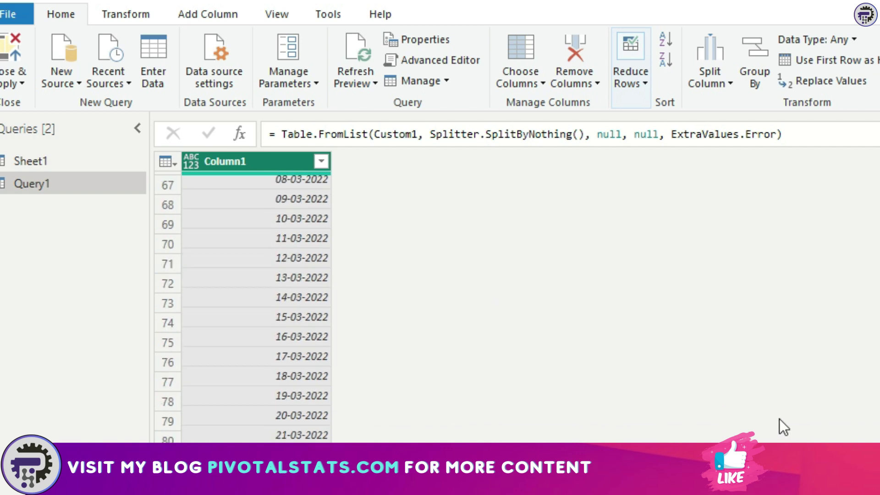
pyautogui.scroll(-20, 779, 419)
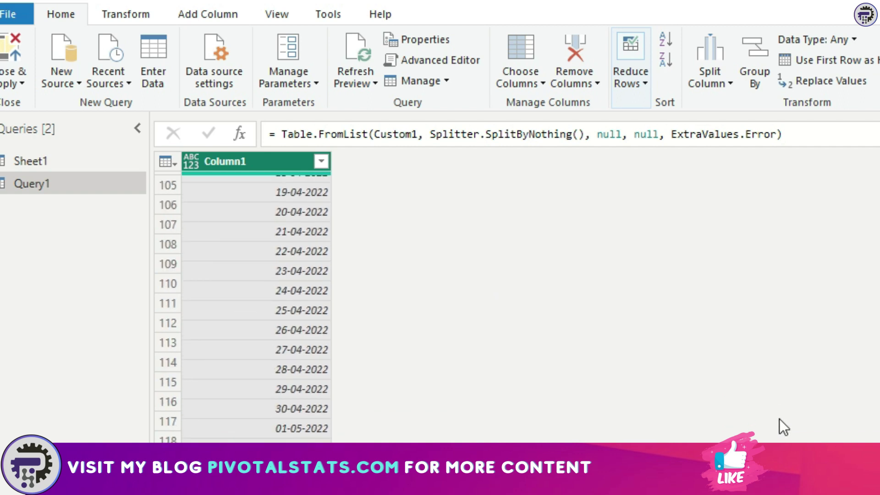